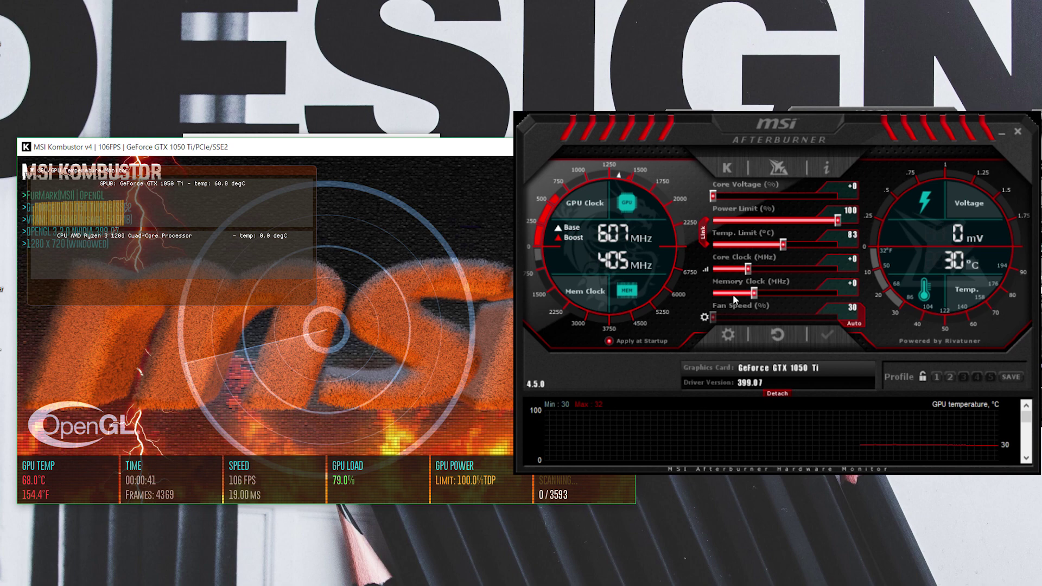
# Raise memory clock to about +1000 MHz and load Profile 1 (+70 voltage, +200 MHz core)
pyautogui.moveTo(754, 293); pyautogui.dragTo(851, 296)
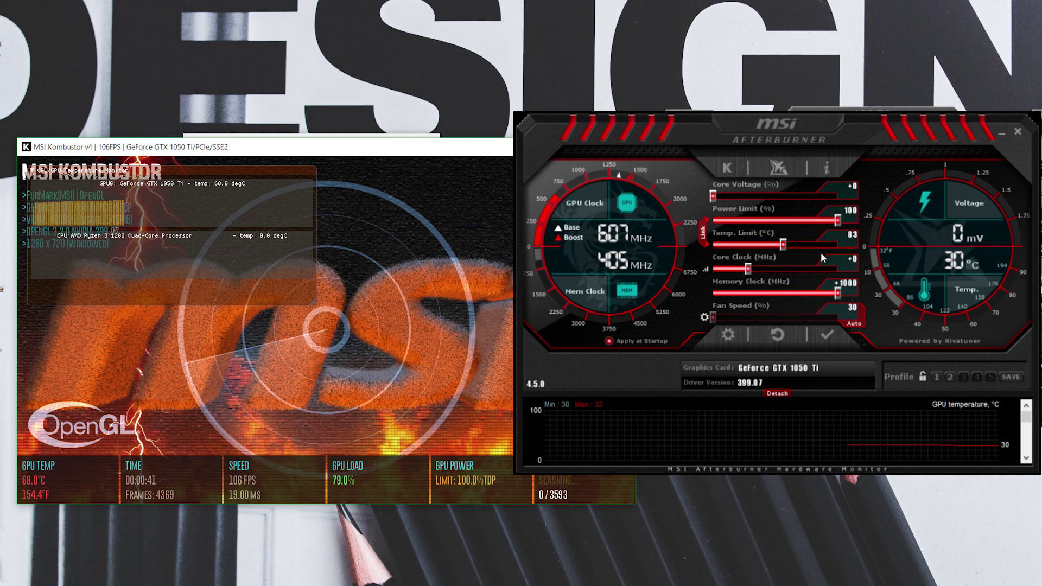
pyautogui.click(937, 375)
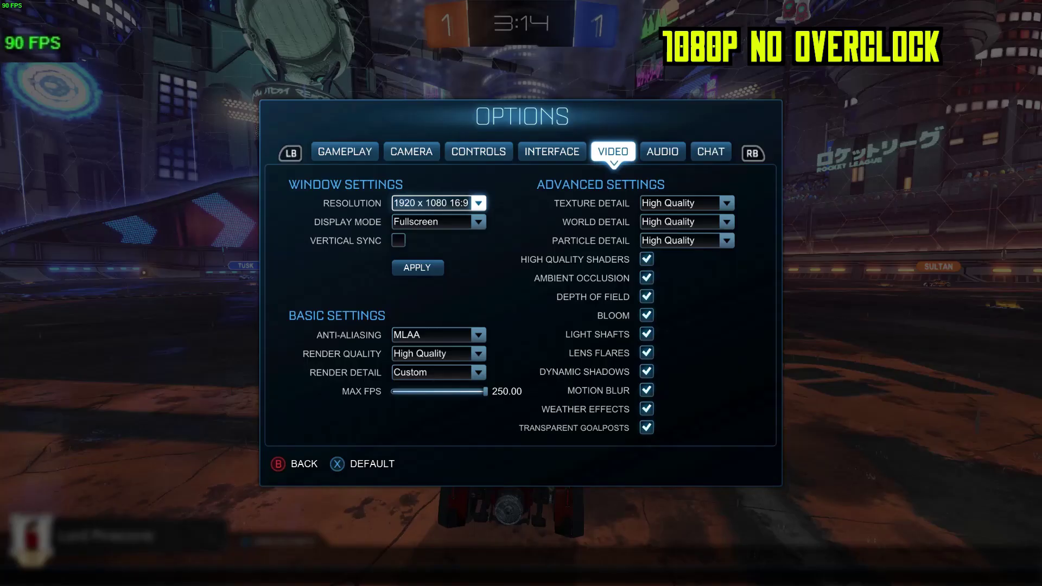
# Check that Video options show 1920x1080 fullscreen, then resume the match
pyautogui.press('Escape')
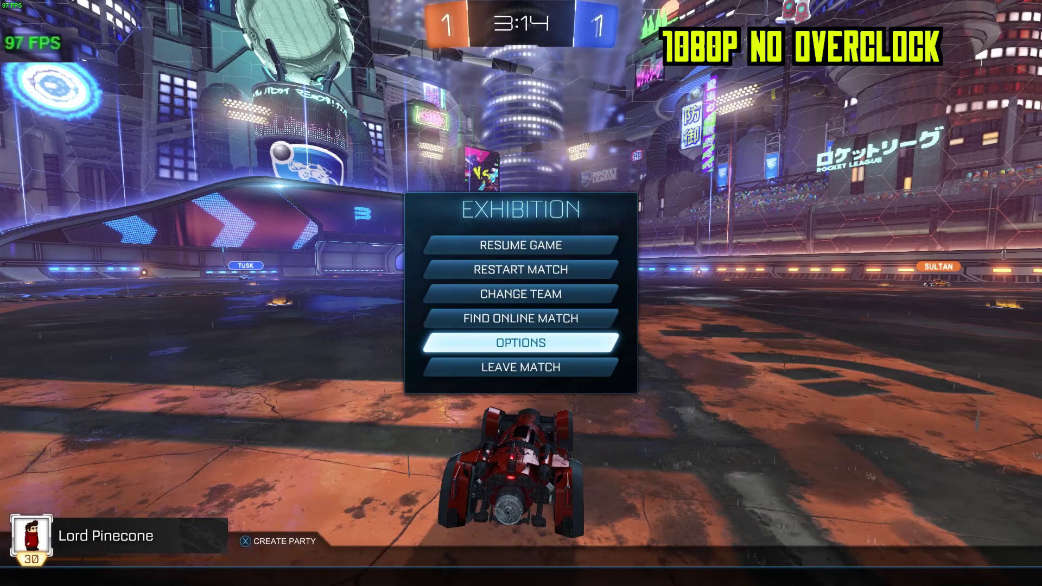
pyautogui.press('Return')
pyautogui.press('Tab')
pyautogui.press('Tab')
pyautogui.press('Tab')
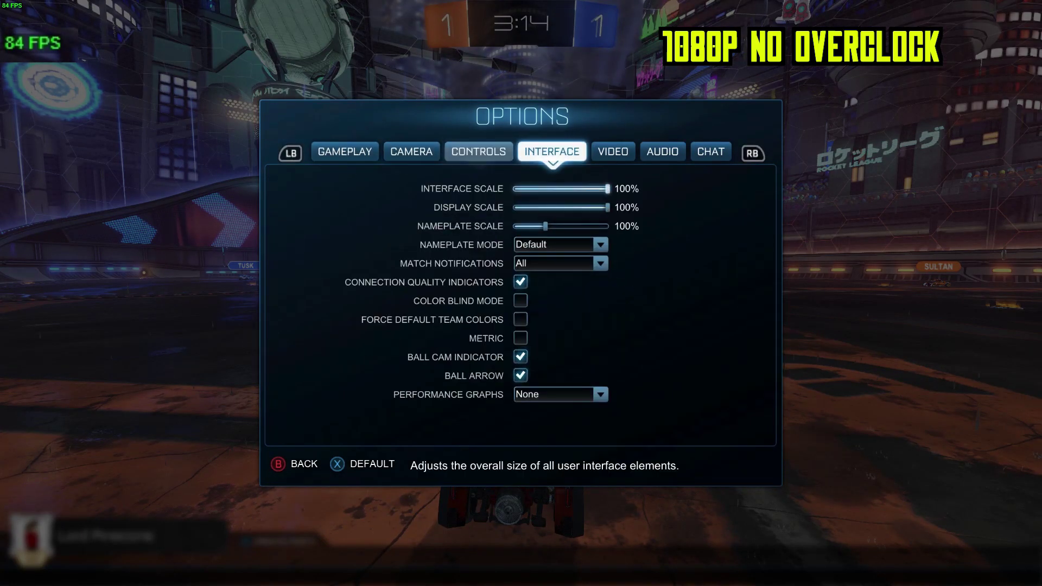
pyautogui.press('Tab')
pyautogui.press('Down')
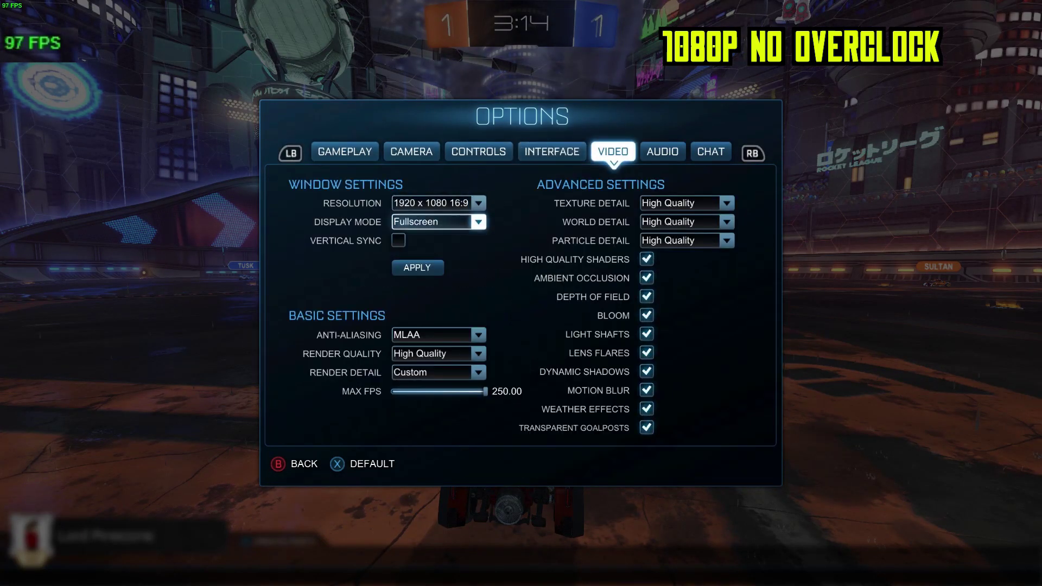
pyautogui.press('Up')
pyautogui.press('Down')
pyautogui.press('Escape')
pyautogui.press('Escape')
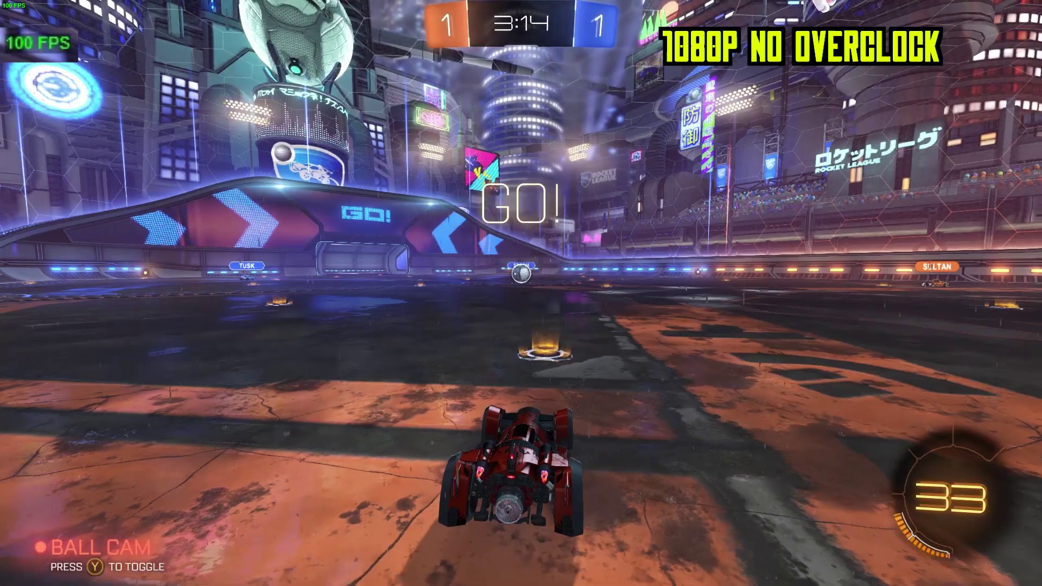
# Play the exhibition match from kickoff, boosting and hitting the ball toward the orange goal
pyautogui.press('Up')
pyautogui.press('Up')
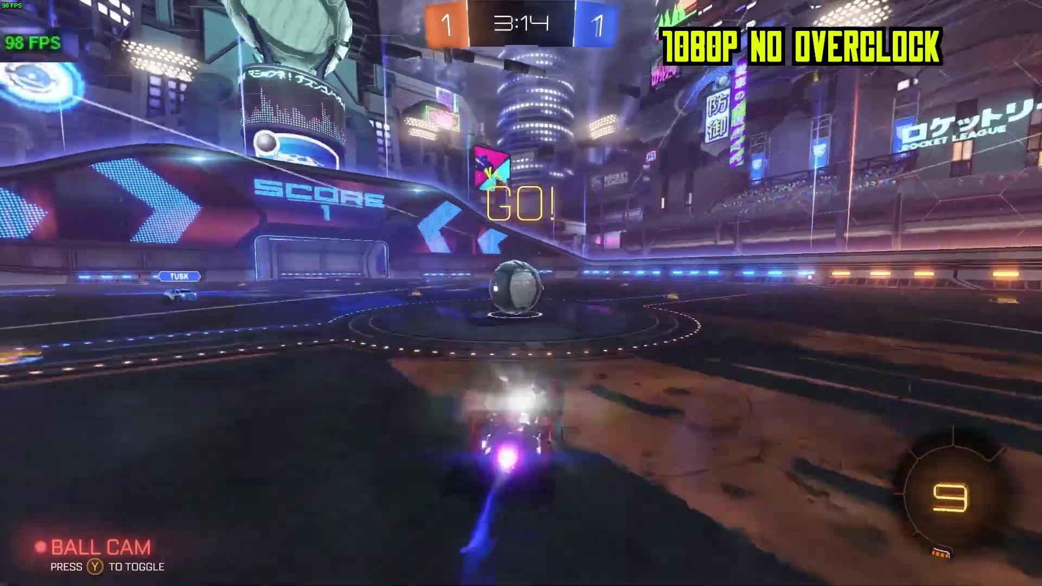
pyautogui.press('Up')
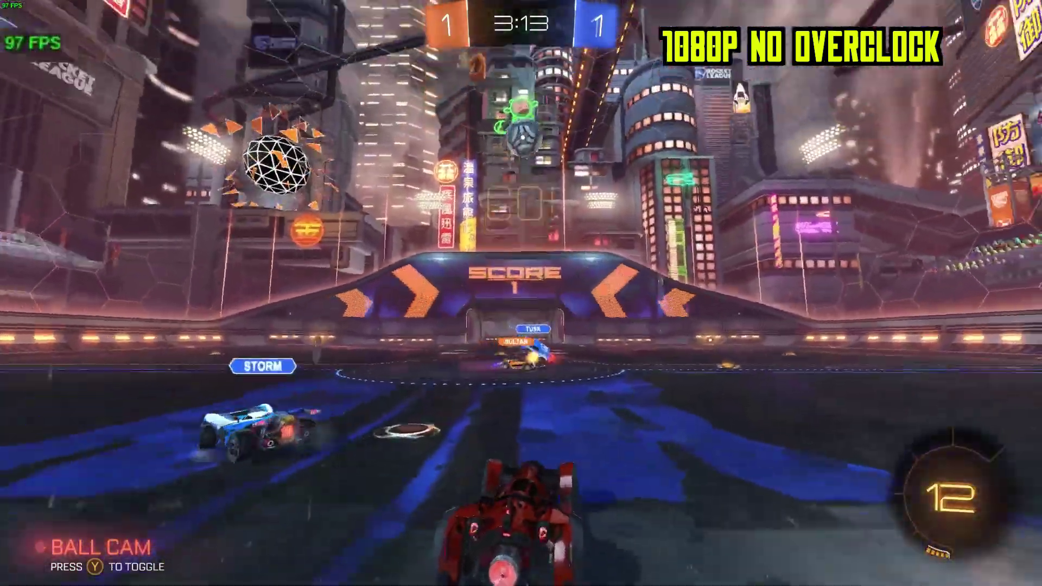
pyautogui.press('Up')
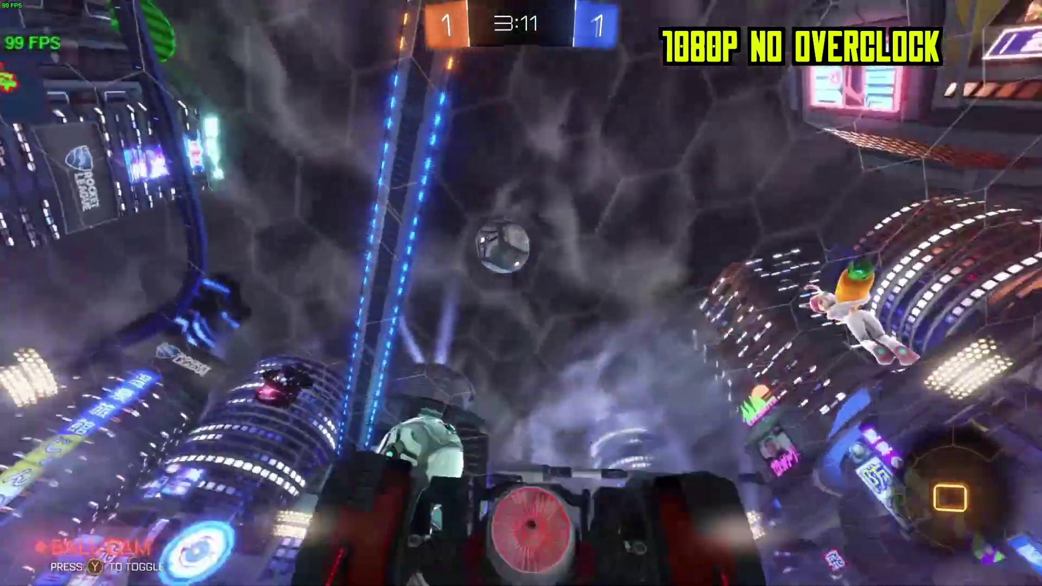
pyautogui.press('Up')
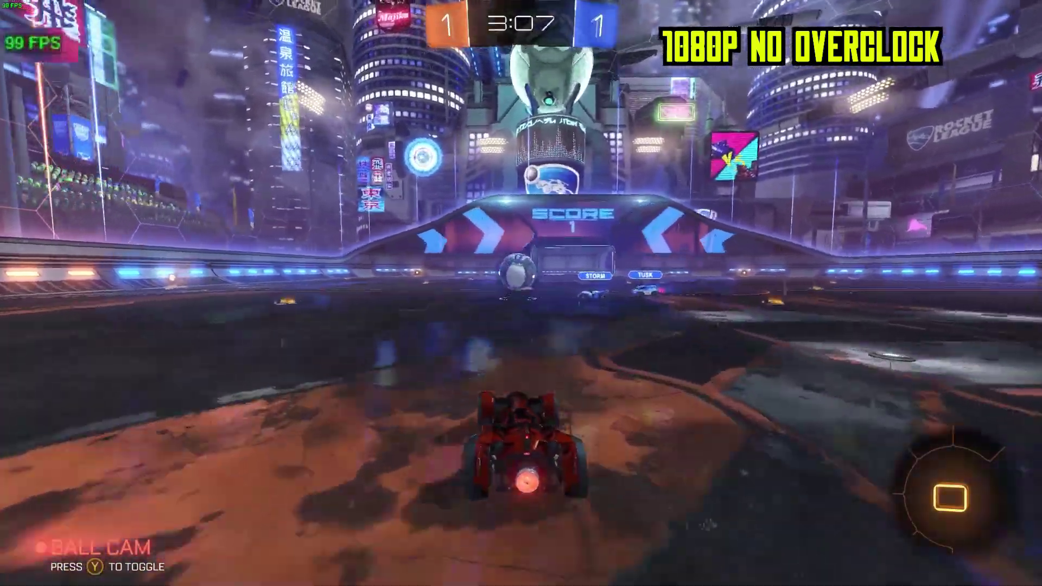
pyautogui.press('Up')
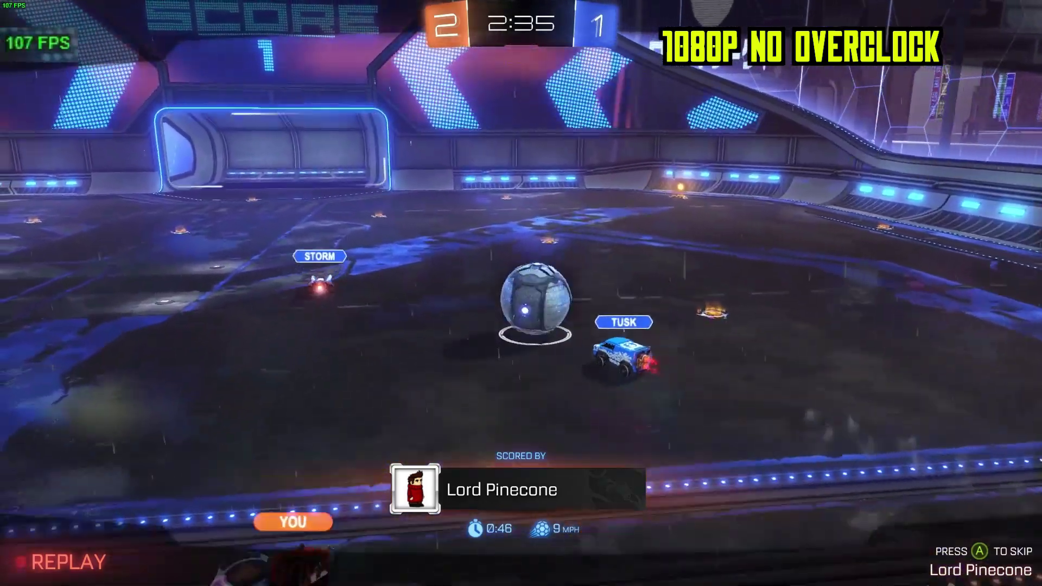
# Skip the replay, pause, and return to the Video options
pyautogui.press('Escape')
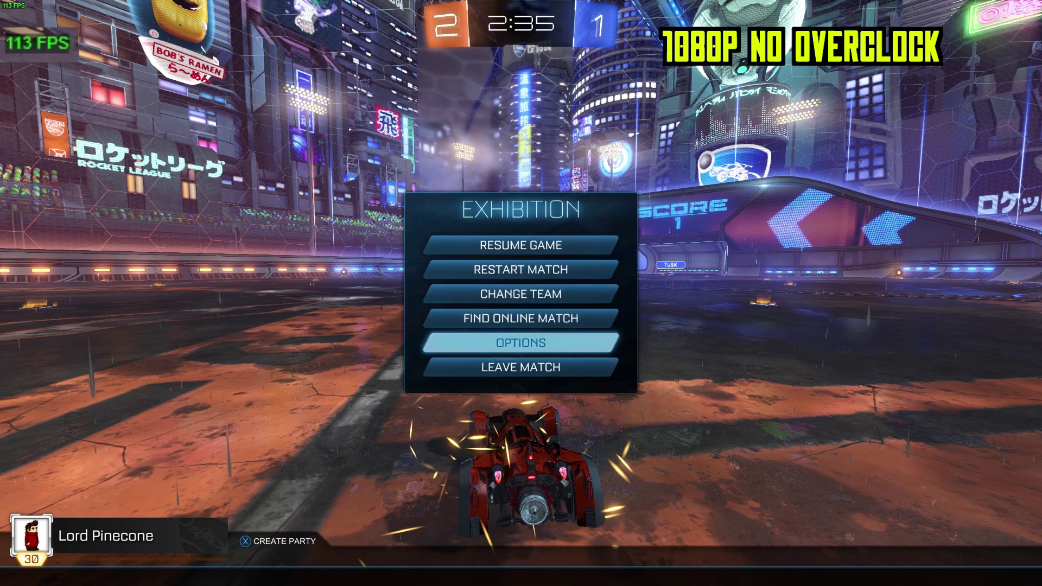
pyautogui.press('Return')
pyautogui.press('e')
pyautogui.press('e')
pyautogui.press('e')
pyautogui.press('e')
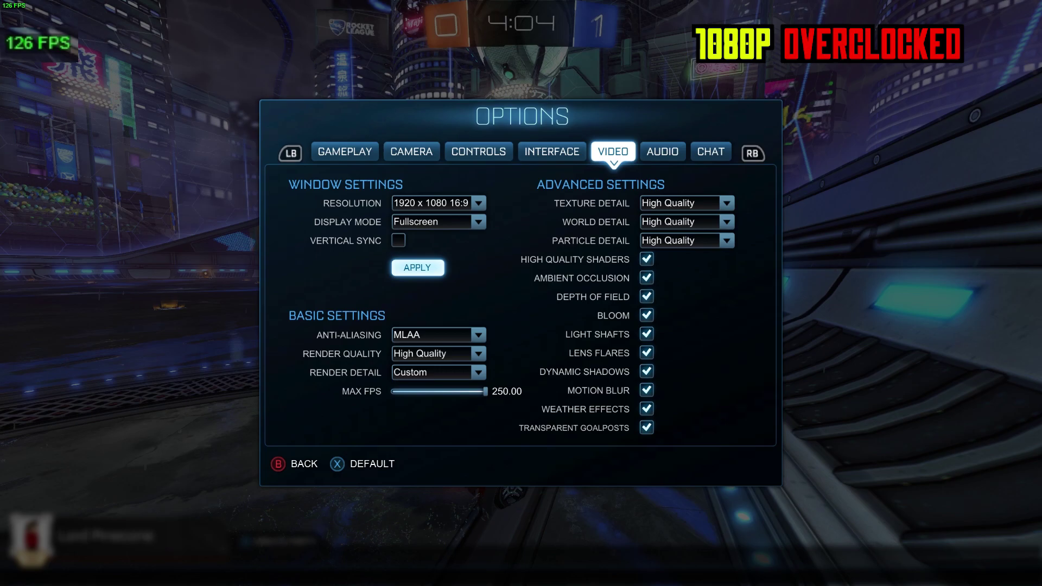
# Back out of Options to the pause menu and resume the exhibition match
pyautogui.press('Escape')
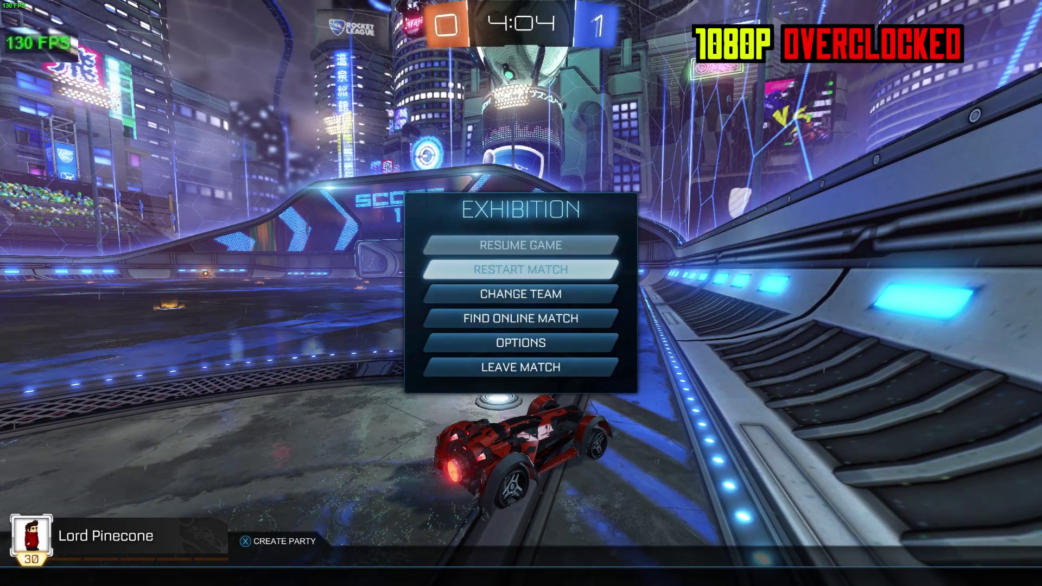
pyautogui.press('Escape')
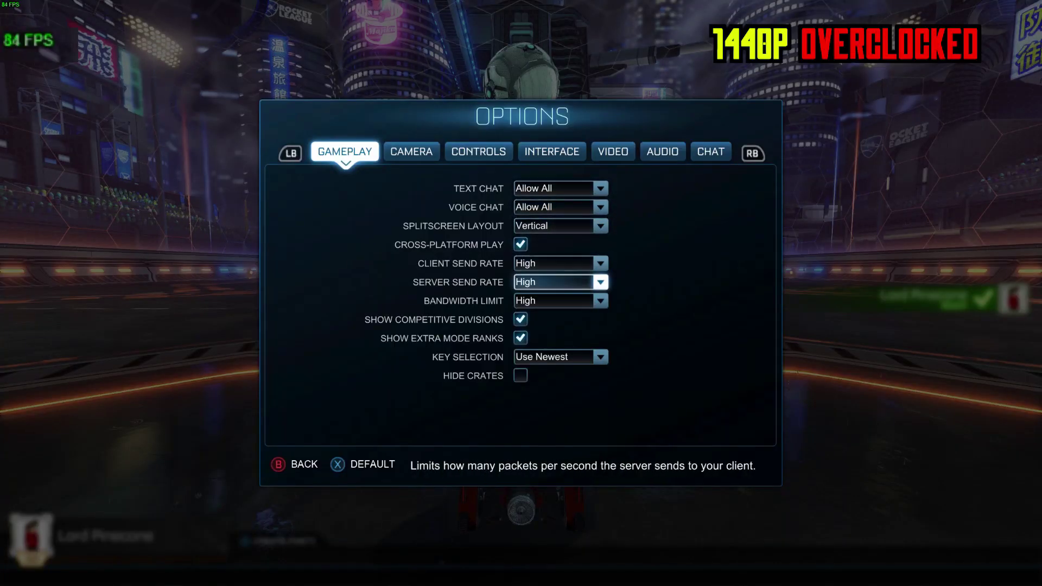
# Confirm 2560x1440 in the Video options, then back out to the pause menu
pyautogui.press('Tab')
pyautogui.press('Tab')
pyautogui.press('Tab')
pyautogui.press('Tab')
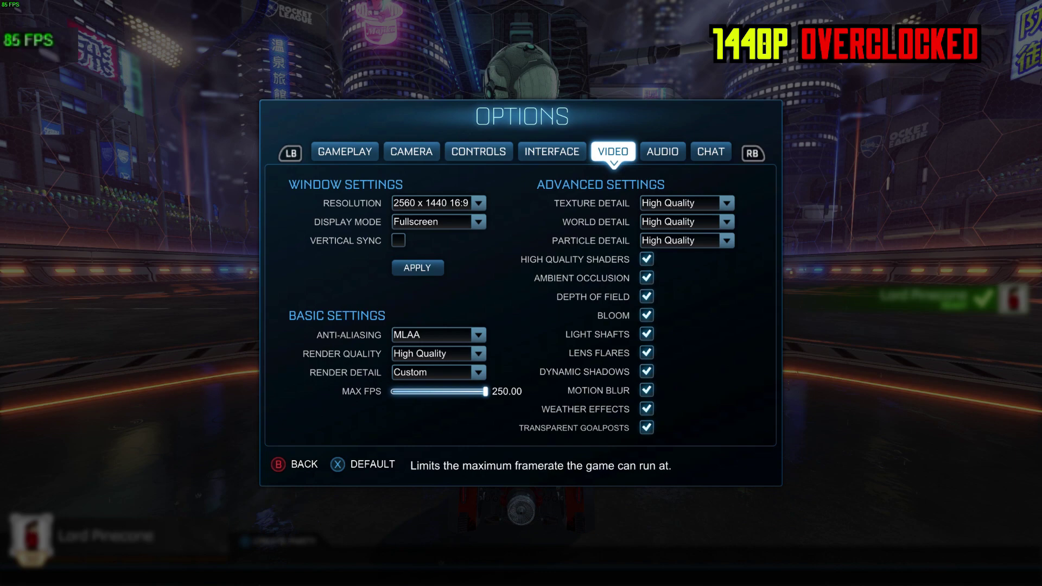
pyautogui.press('Escape')
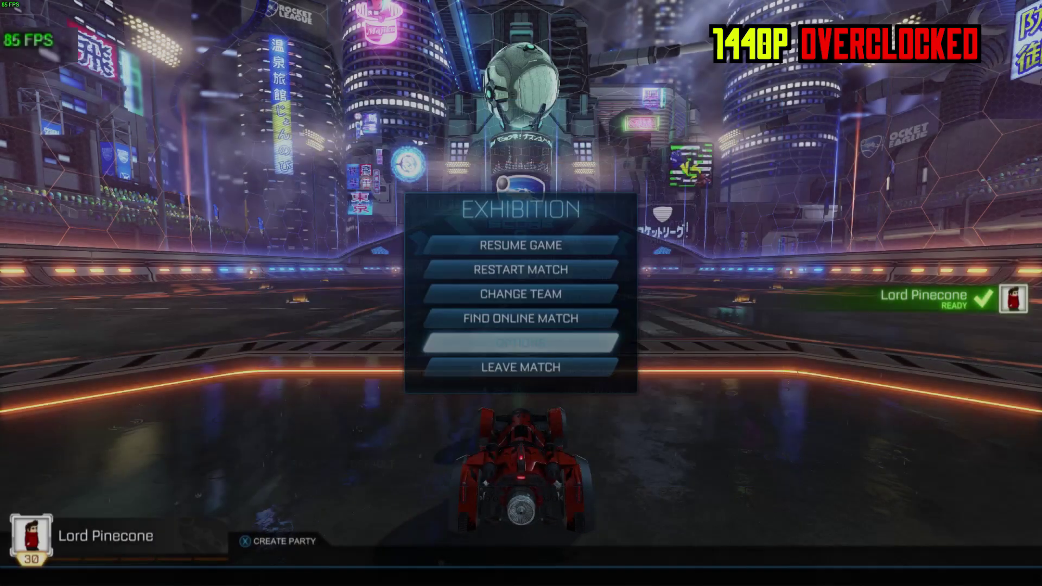